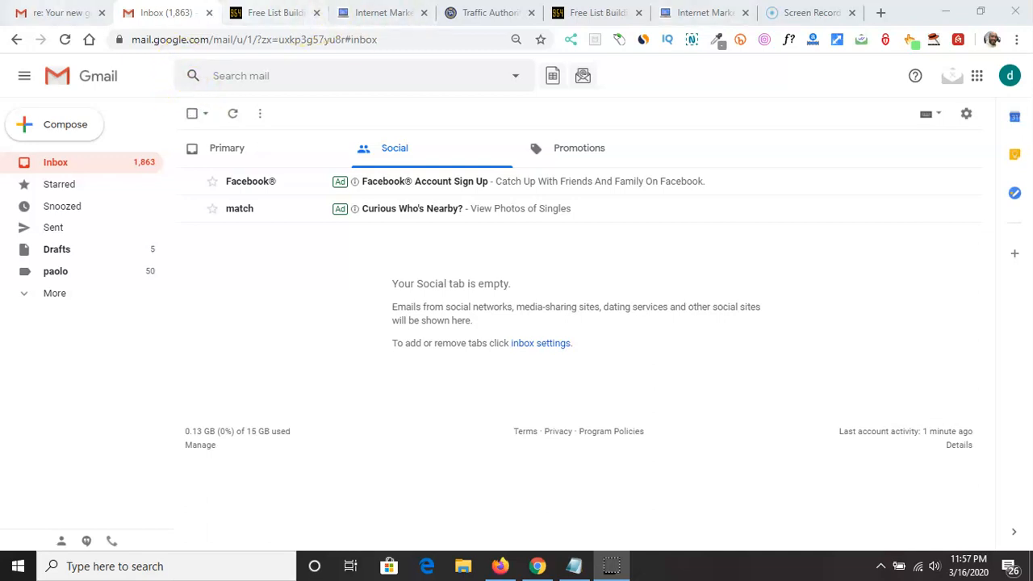
Switch to the other open Gmail account, start a new message and open its list of templates
{"action": "left_click", "coordinate": [40, 13]}
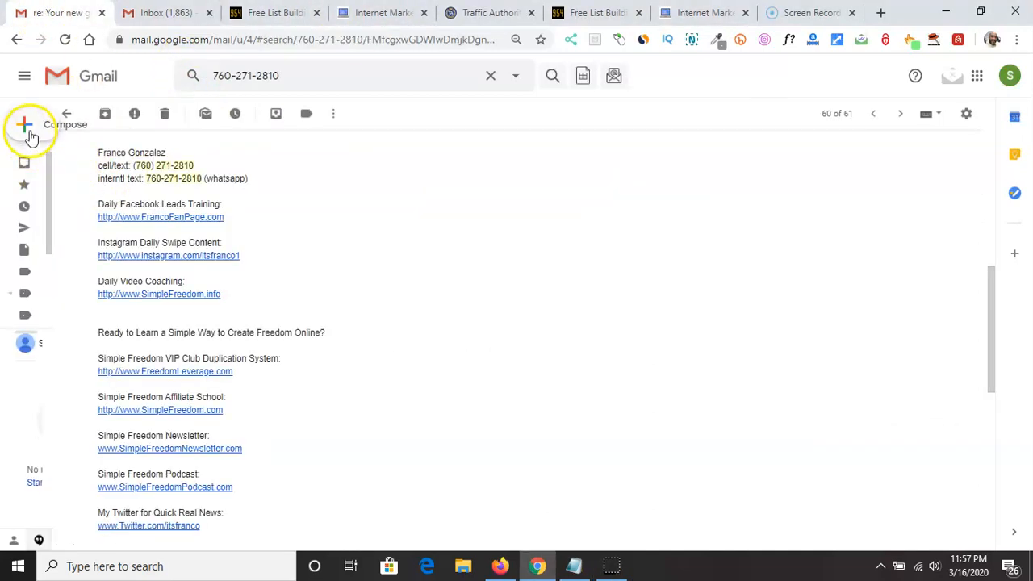
{"action": "mouse_move", "coordinate": [87, 161]}
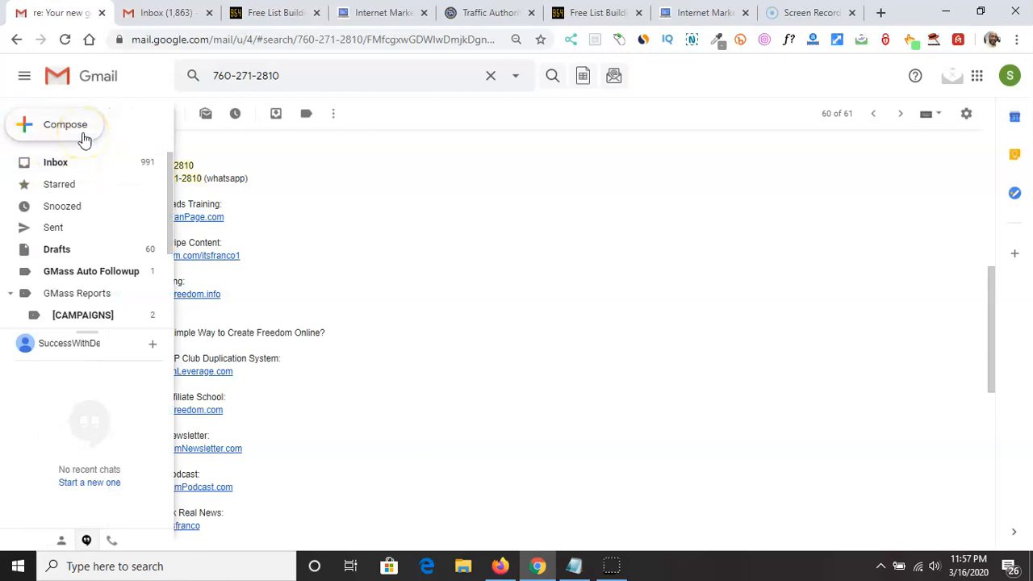
{"action": "left_click", "coordinate": [84, 134]}
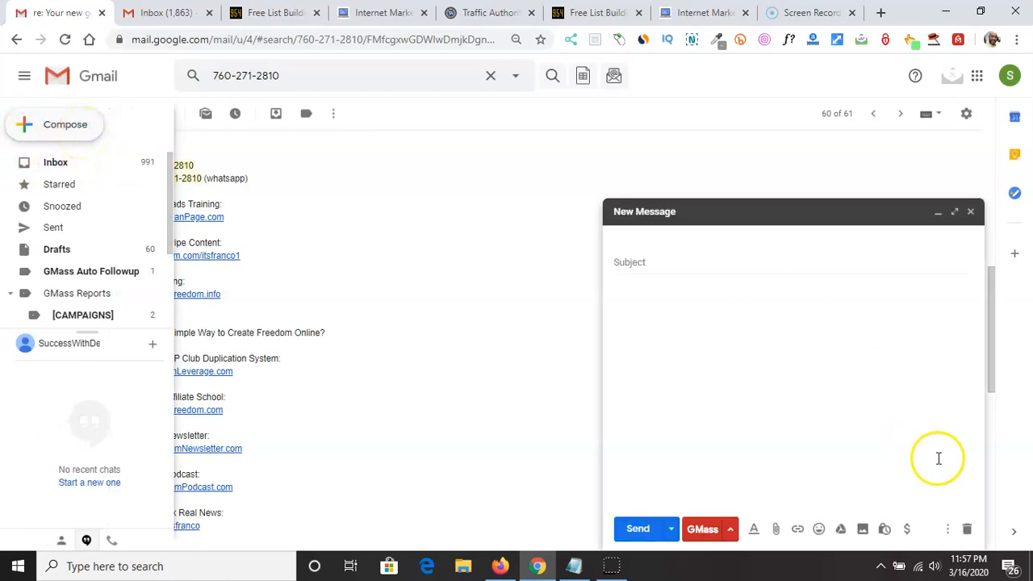
{"action": "left_click", "coordinate": [948, 529]}
{"action": "mouse_move", "coordinate": [871, 381]}
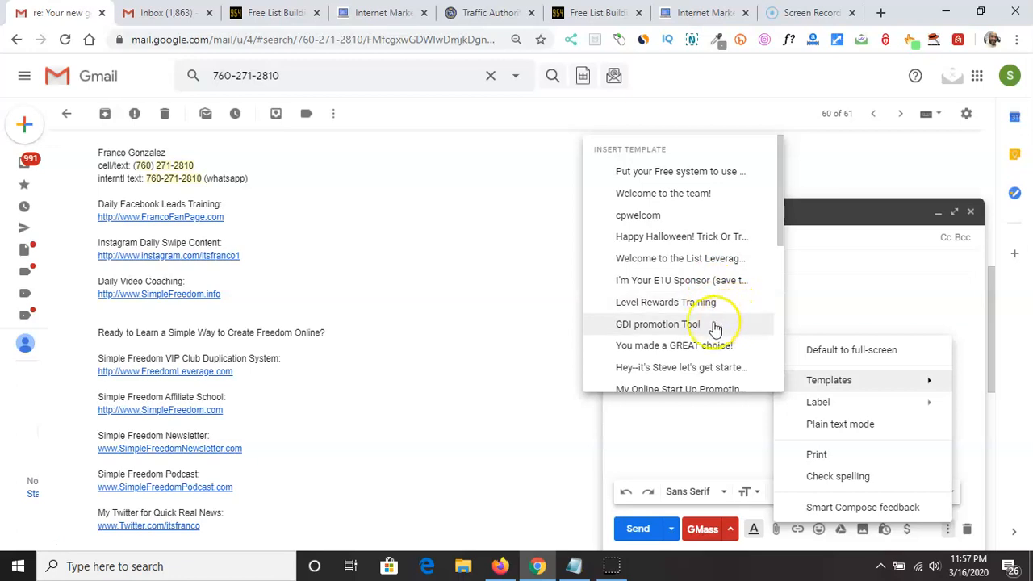
Look through the saved templates, insert "Put your Free system to use For Free asap." into the message and review its text
{"action": "scroll", "coordinate": [740, 335], "scroll_direction": "down", "scroll_amount": 1}
{"action": "scroll", "coordinate": [730, 298], "scroll_direction": "down", "scroll_amount": 1}
{"action": "scroll", "coordinate": [710, 286], "scroll_direction": "up", "scroll_amount": 1}
{"action": "scroll", "coordinate": [697, 278], "scroll_direction": "down", "scroll_amount": 3}
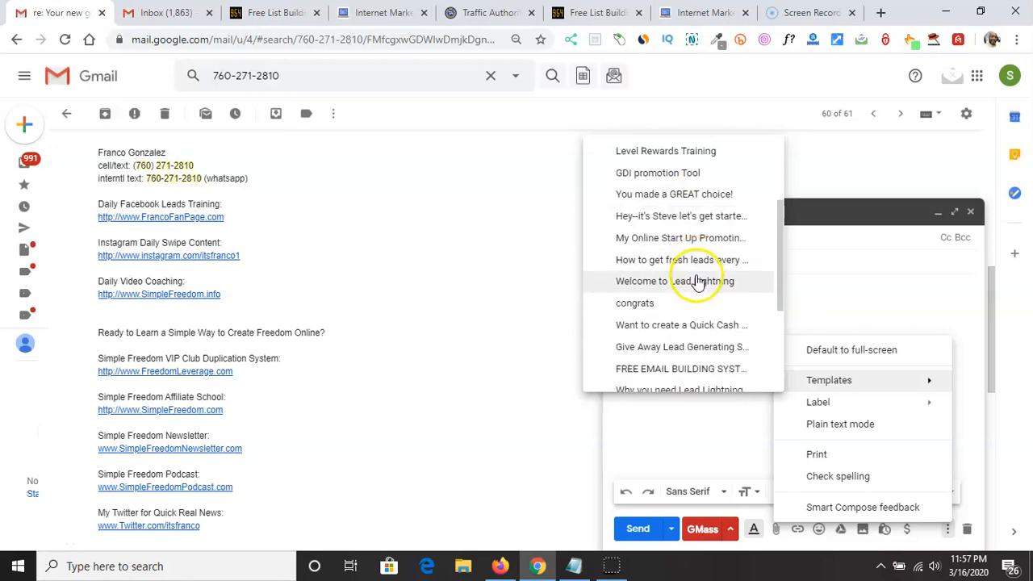
{"action": "scroll", "coordinate": [698, 287], "scroll_direction": "down", "scroll_amount": 2}
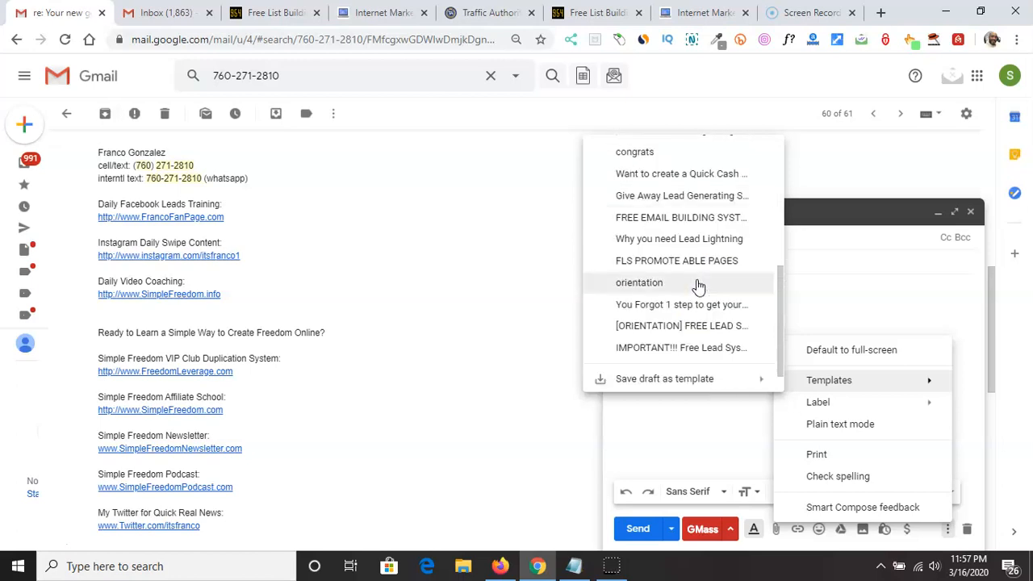
{"action": "scroll", "coordinate": [699, 289], "scroll_direction": "up", "scroll_amount": 4}
{"action": "scroll", "coordinate": [699, 288], "scroll_direction": "up", "scroll_amount": 3}
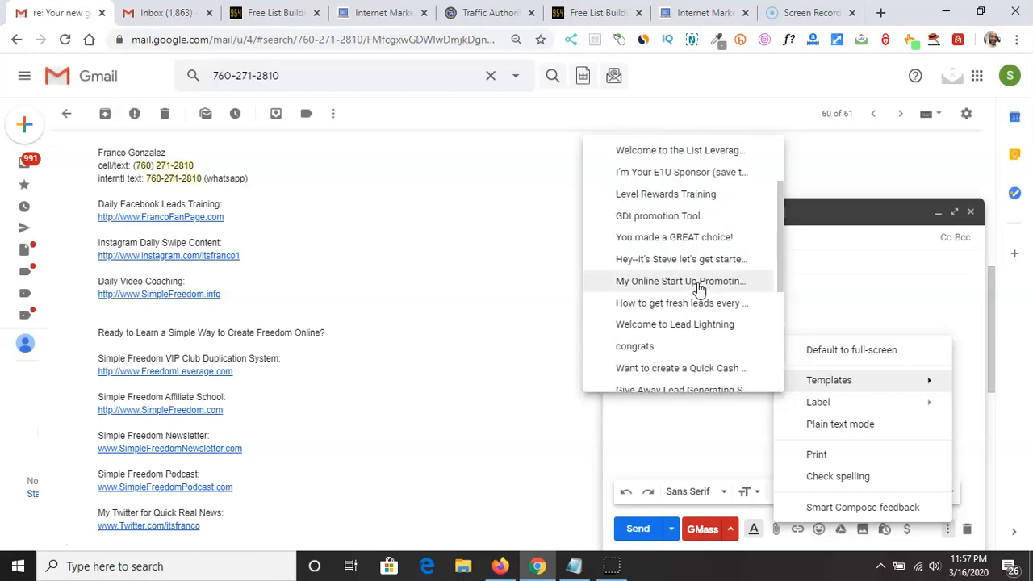
{"action": "scroll", "coordinate": [698, 298], "scroll_direction": "up", "scroll_amount": 1}
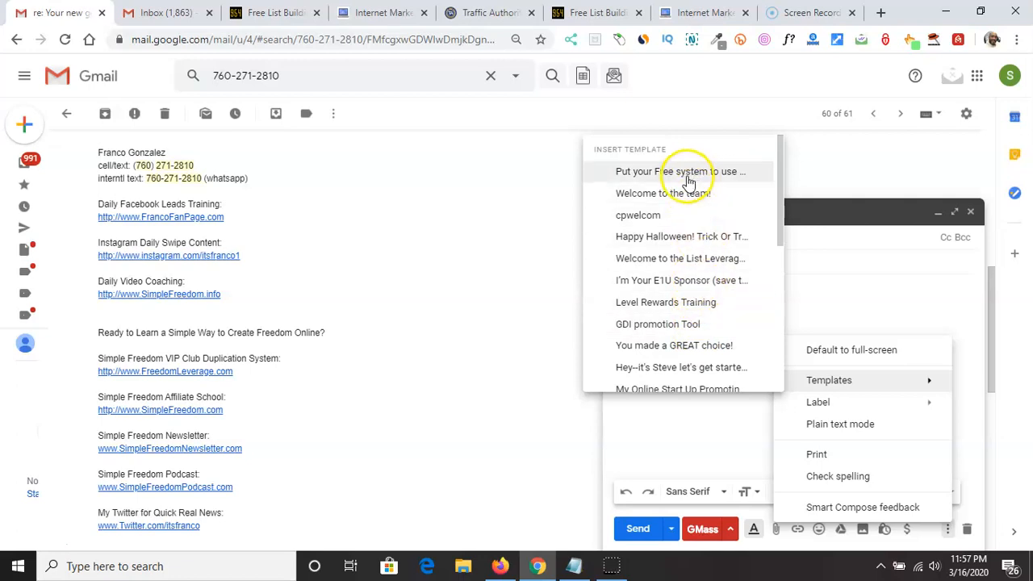
{"action": "left_click", "coordinate": [714, 173]}
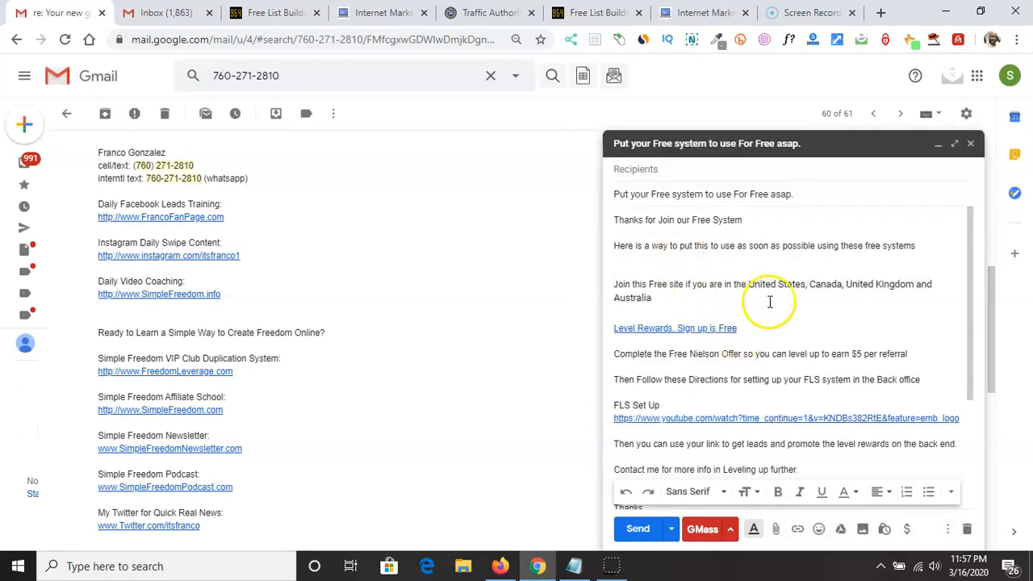
{"action": "scroll", "coordinate": [815, 228], "scroll_direction": "down", "scroll_amount": 1}
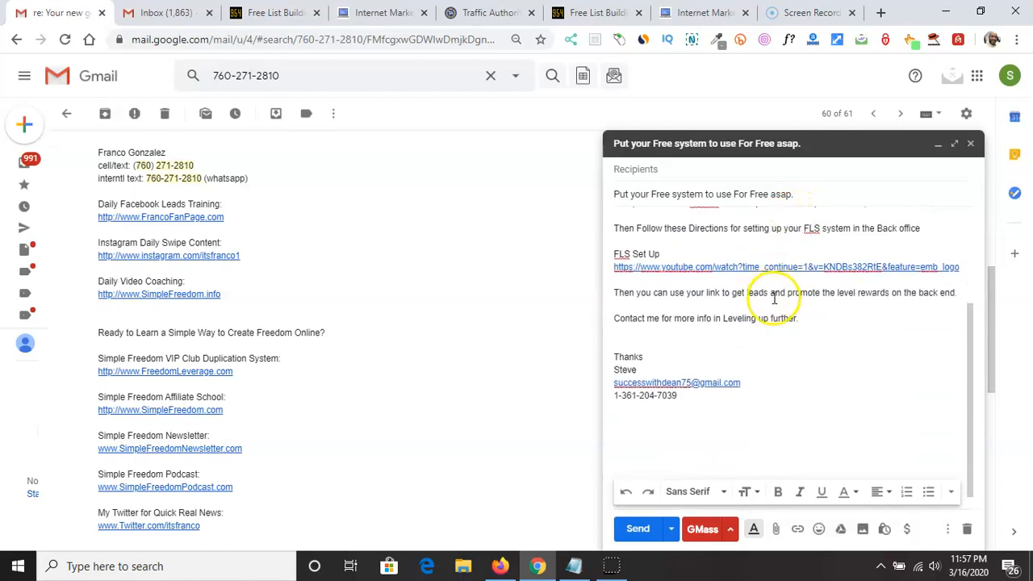
{"action": "scroll", "coordinate": [747, 339], "scroll_direction": "up", "scroll_amount": 3}
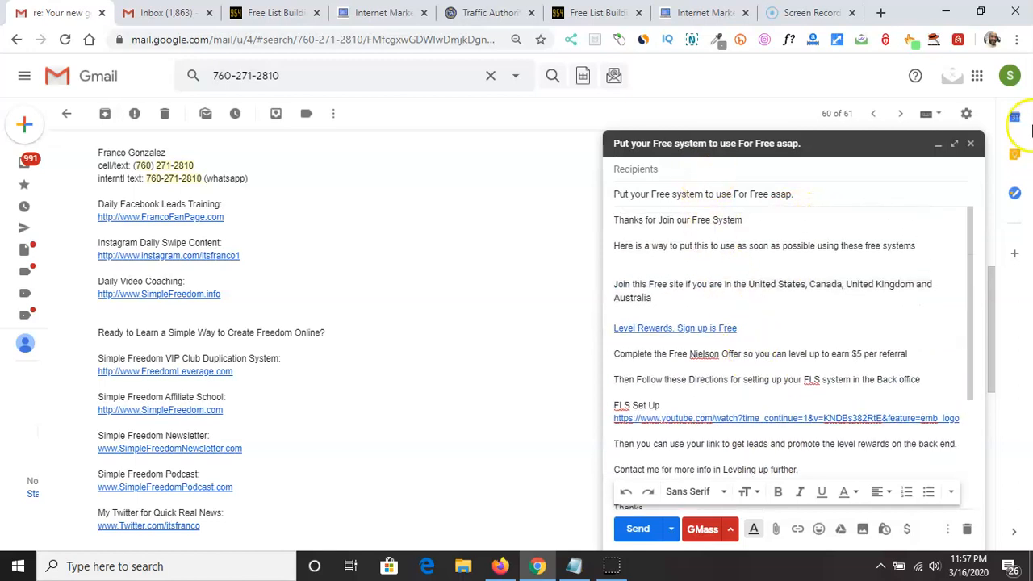
Return to the Gmail account whose inbox is open, enable Templates in its advanced settings and save the changes
{"action": "left_click", "coordinate": [157, 13]}
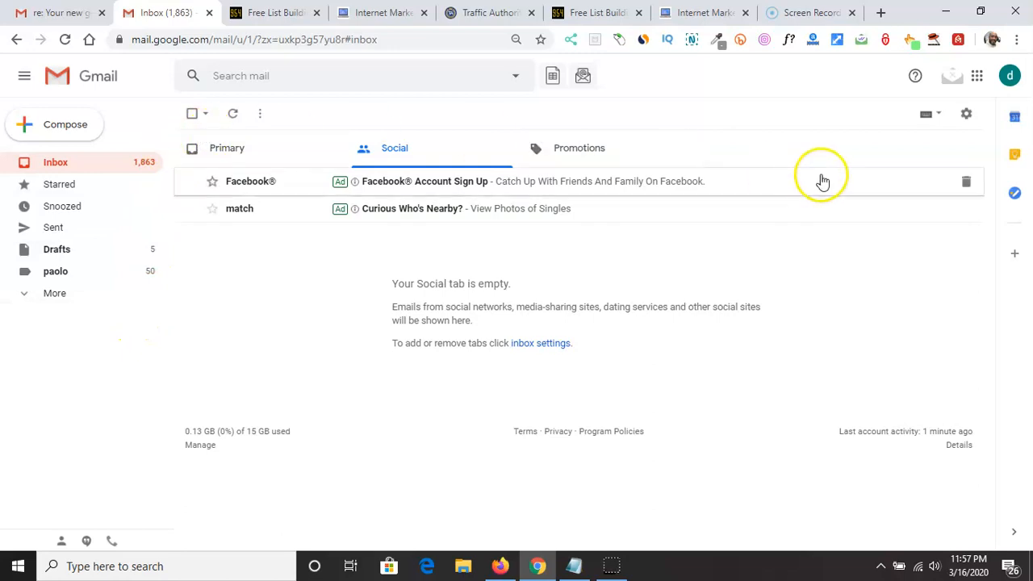
{"action": "left_click", "coordinate": [968, 117]}
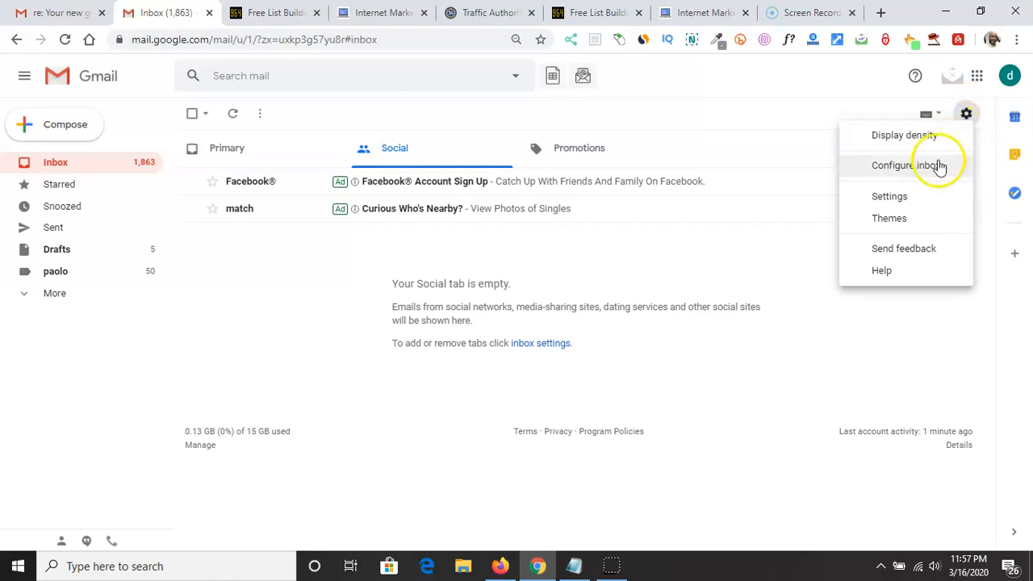
{"action": "left_click", "coordinate": [891, 197]}
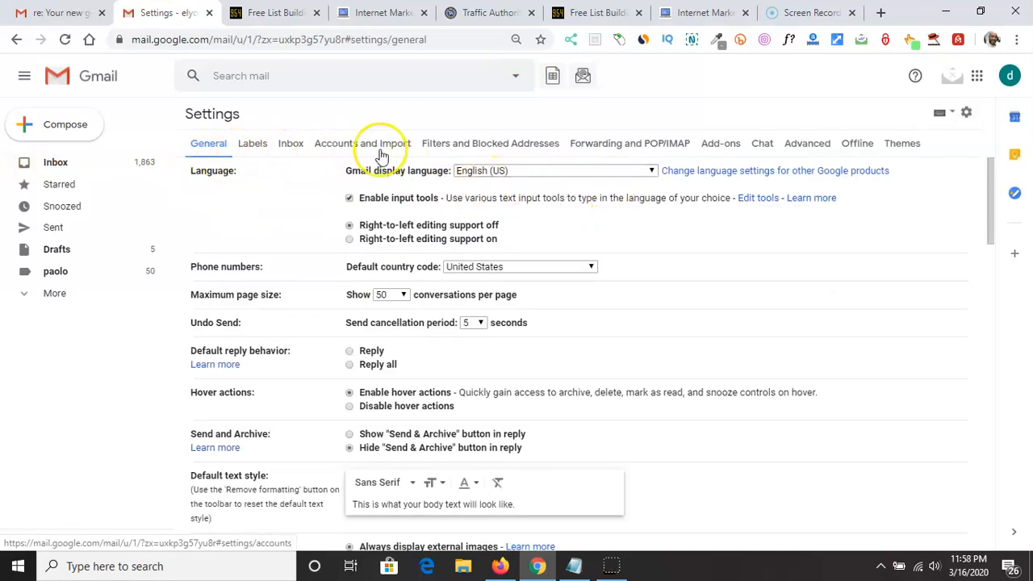
{"action": "left_click", "coordinate": [806, 145]}
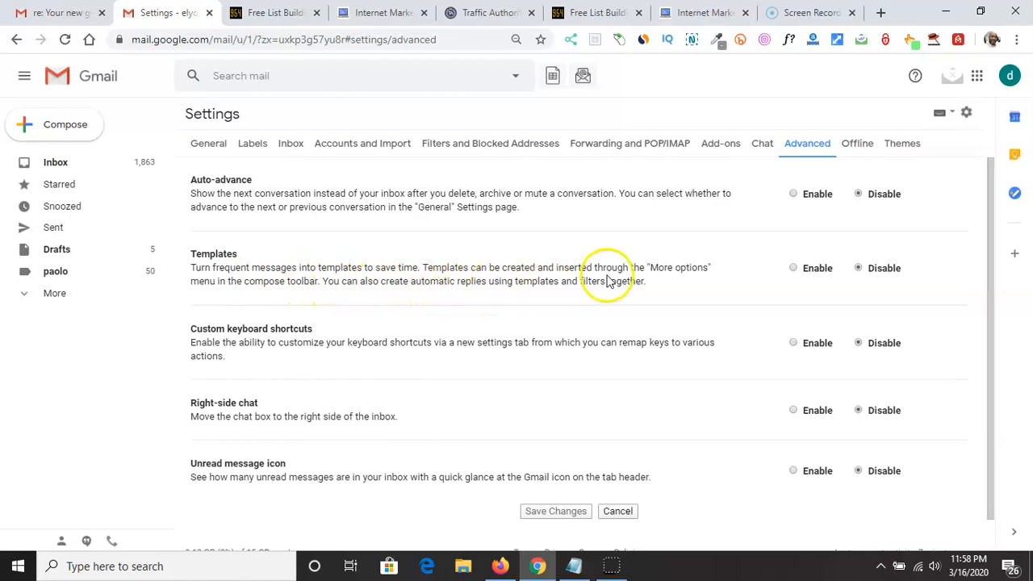
{"action": "left_click", "coordinate": [792, 269]}
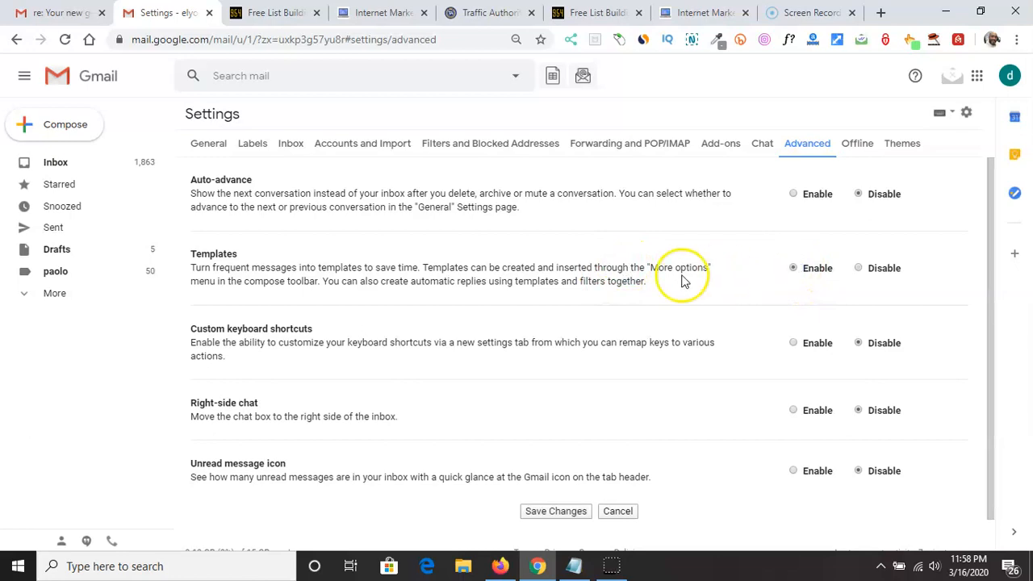
{"action": "scroll", "coordinate": [628, 343], "scroll_direction": "down", "scroll_amount": 1}
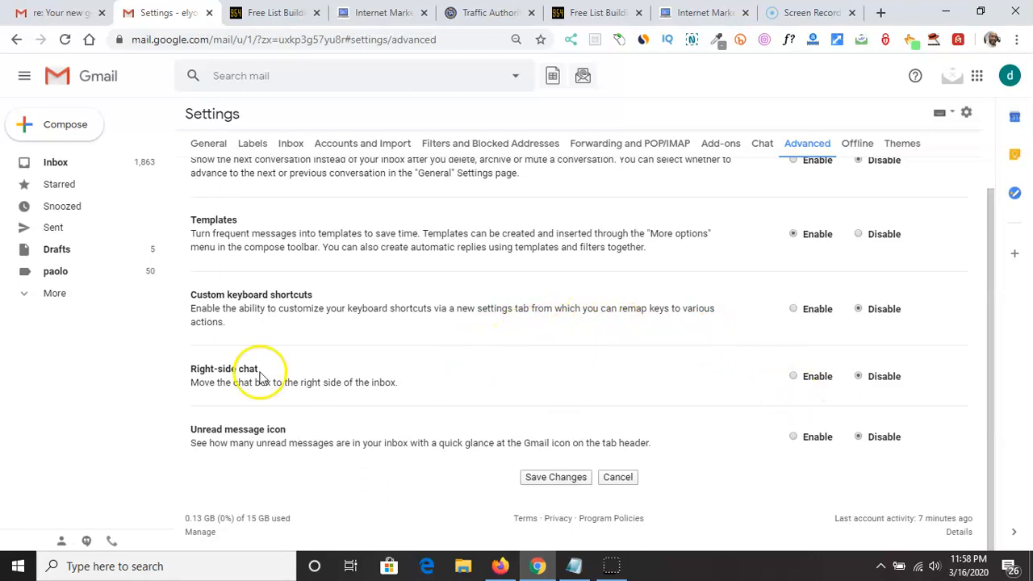
{"action": "left_click", "coordinate": [560, 478]}
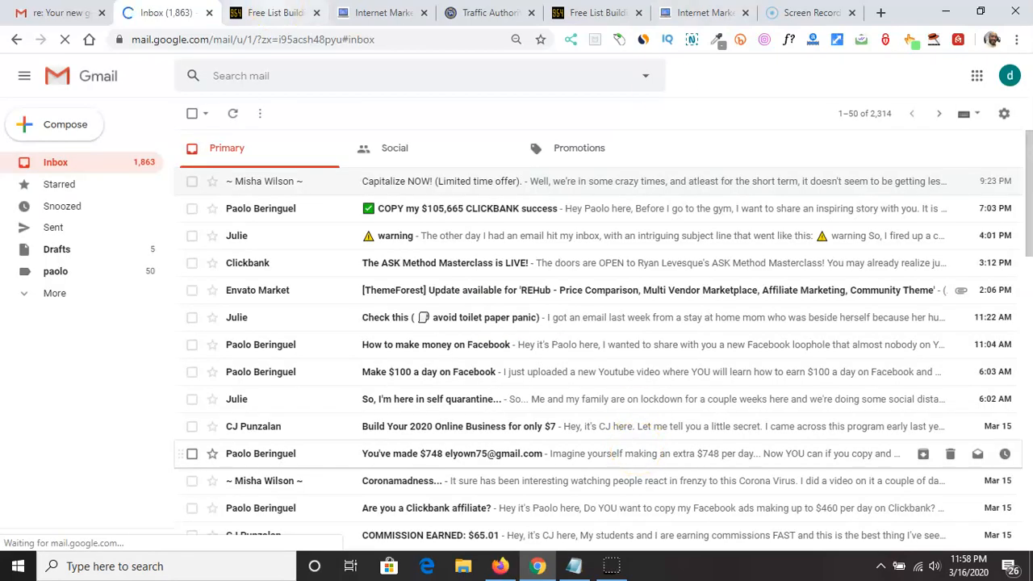
Start a new message and copy "Welcome - your Getting Started info inside" from the Notepad text into its subject
{"action": "left_click", "coordinate": [433, 161]}
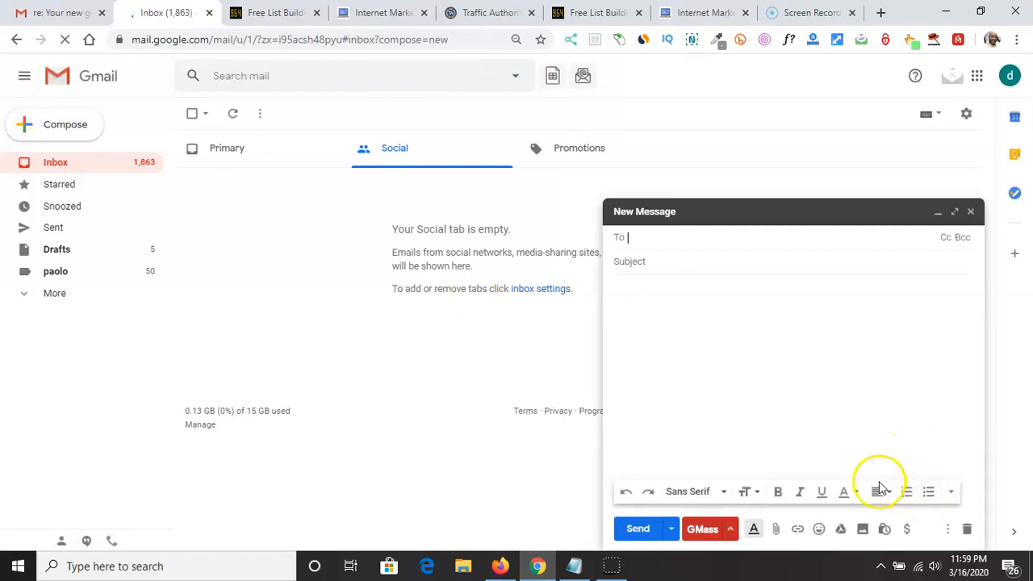
{"action": "left_click", "coordinate": [947, 531]}
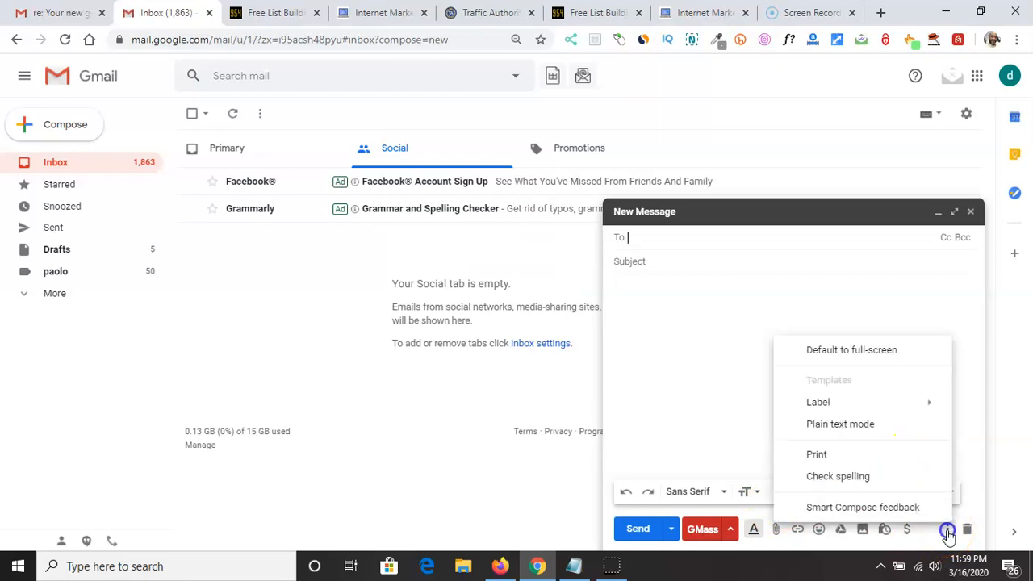
{"action": "mouse_move", "coordinate": [909, 389]}
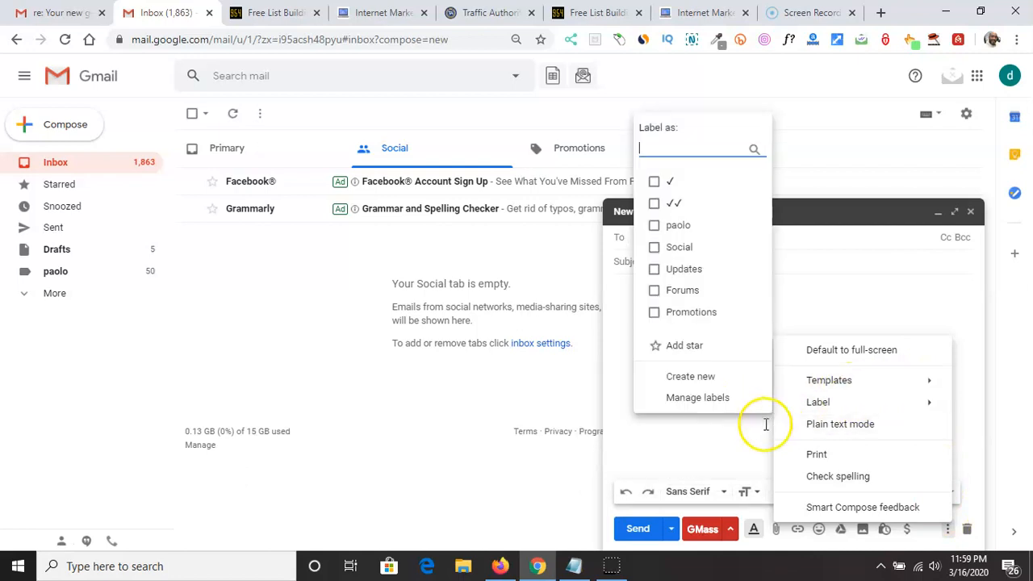
{"action": "left_click", "coordinate": [574, 565]}
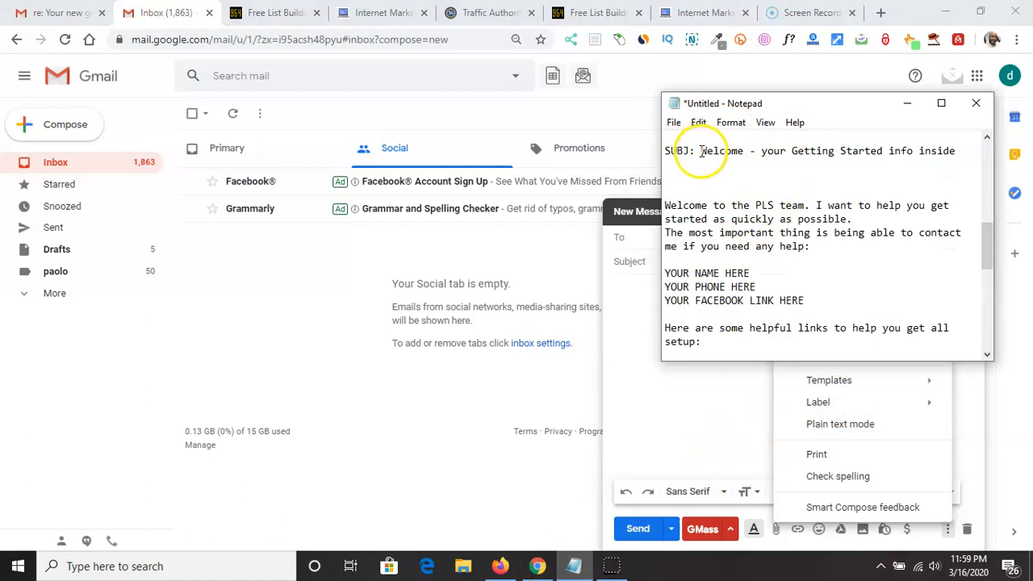
{"action": "left_click_drag", "start_coordinate": [721, 151], "coordinate": [945, 151]}
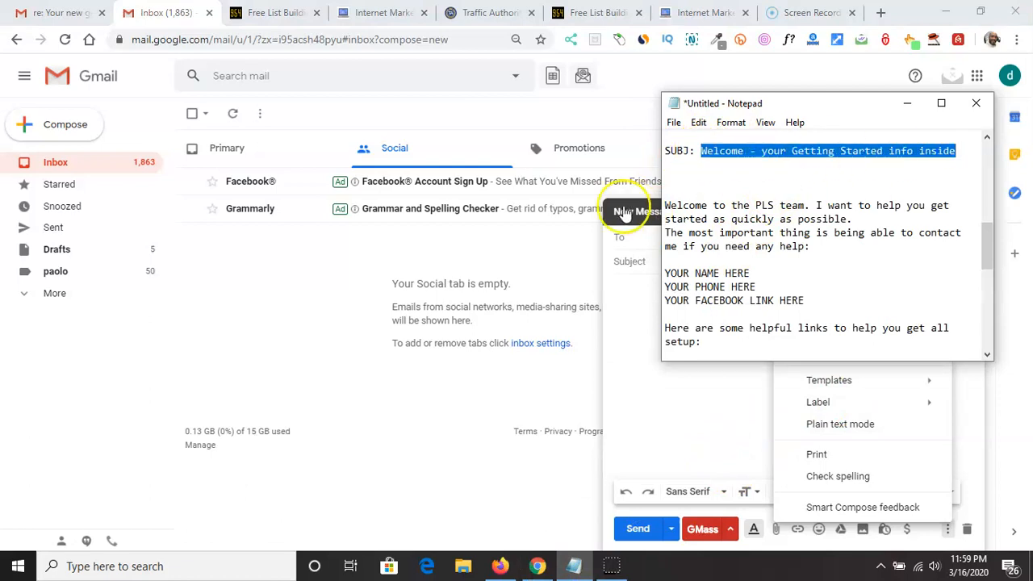
{"action": "left_click", "coordinate": [639, 319]}
{"action": "left_click", "coordinate": [648, 271]}
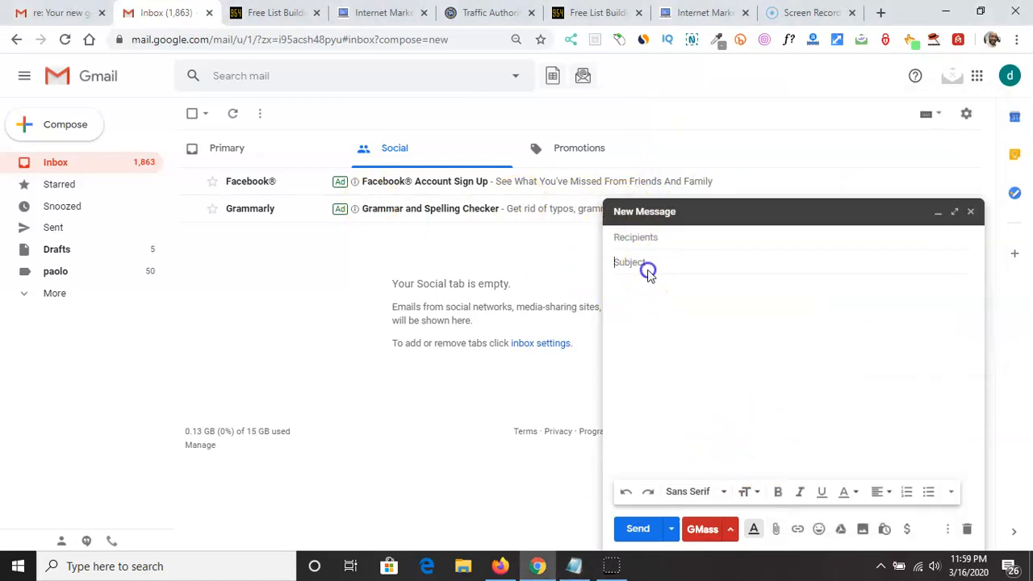
{"action": "type", "text": "Welcome - your Getting Started info inside"}
Copy the PLS team welcome text from Notepad, from the greeting through the sign-off, into the message body and review it
{"action": "left_click", "coordinate": [771, 315]}
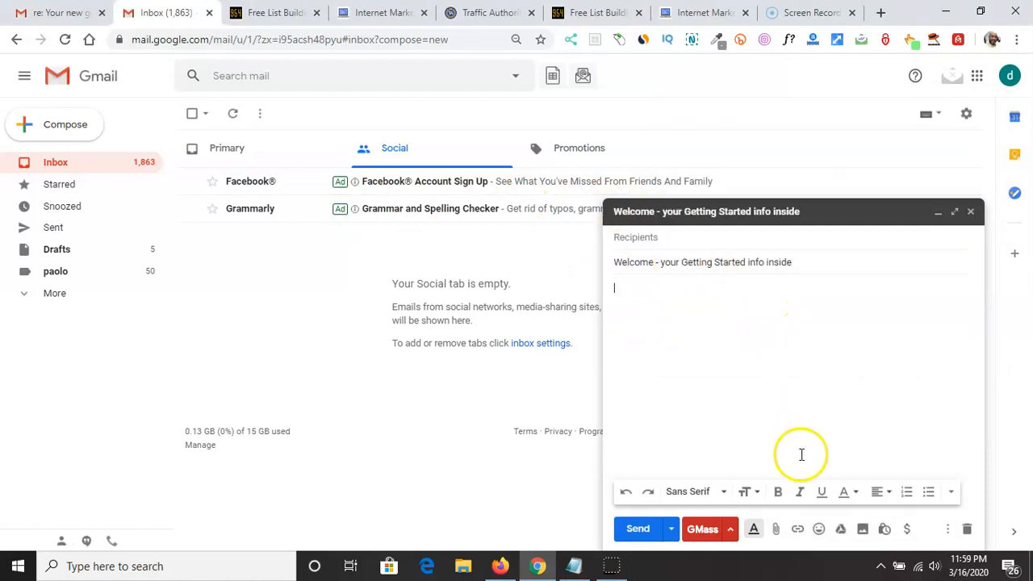
{"action": "left_click", "coordinate": [573, 566]}
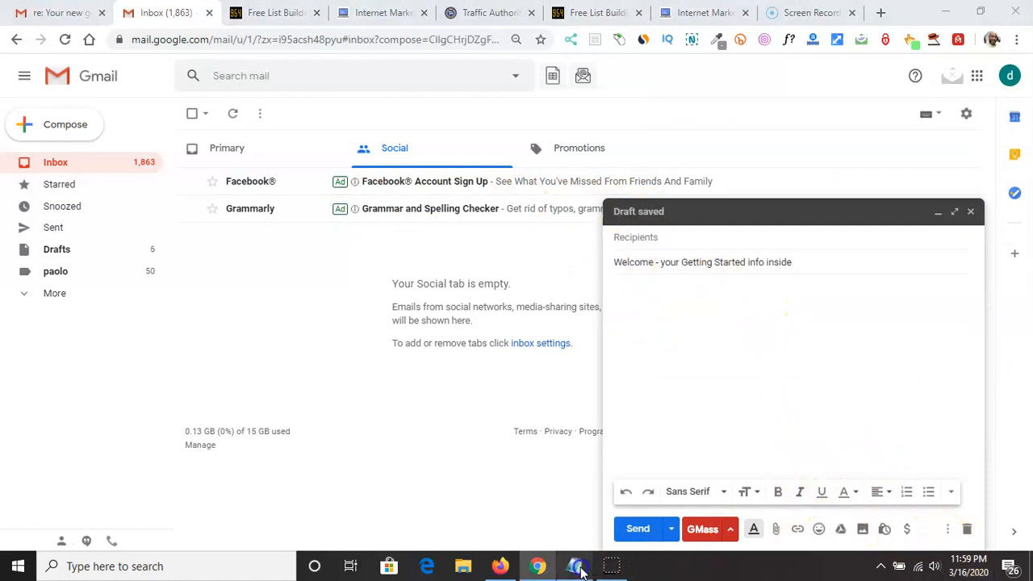
{"action": "left_click_drag", "start_coordinate": [665, 205], "coordinate": [774, 335]}
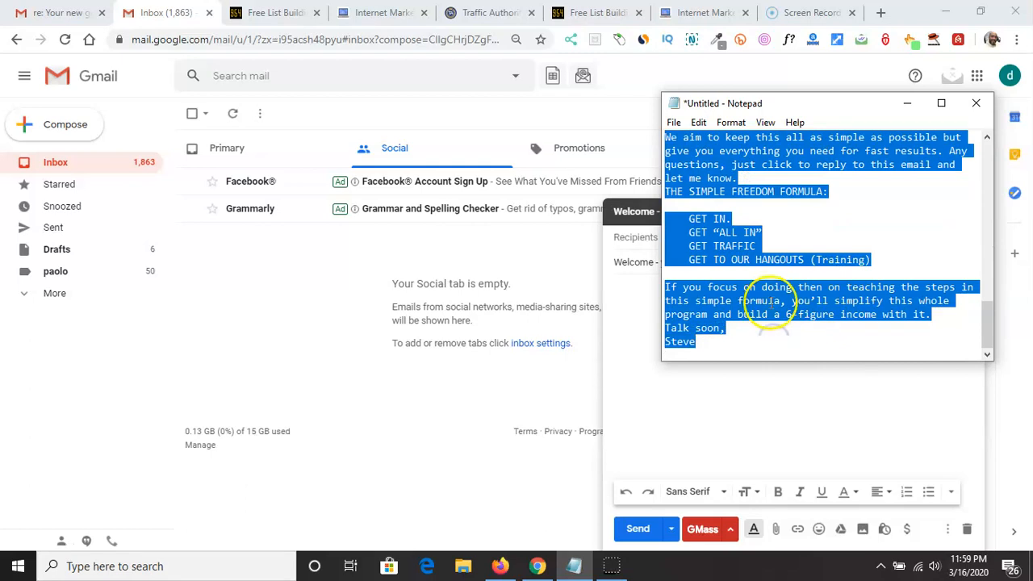
{"action": "left_click", "coordinate": [643, 333]}
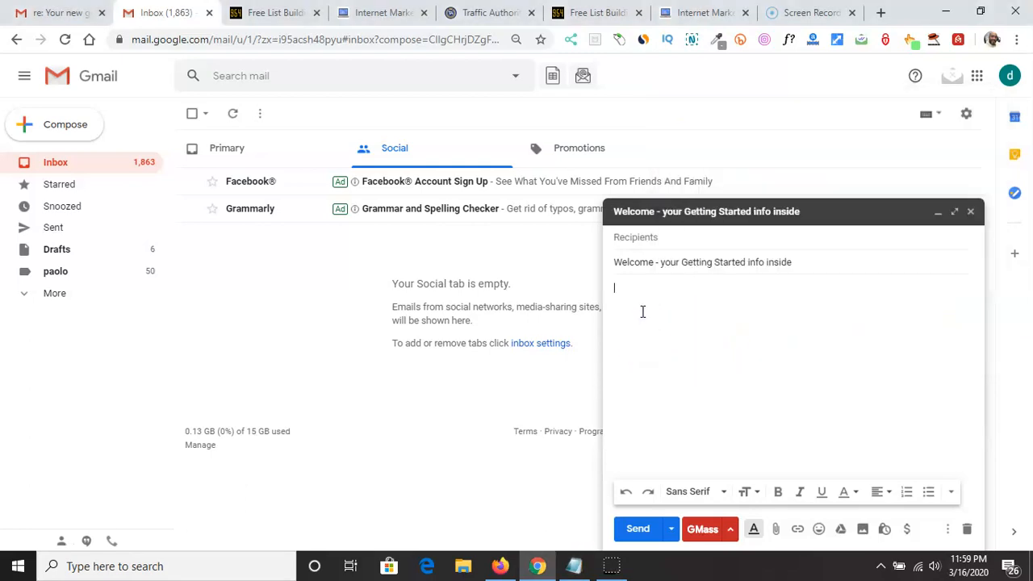
{"action": "type", "text": "1. Getting Started Training http://www.attractionlistbuilding.com/power-lead-system-getting-started/ 1a. PLS Orientation Training: a) Login at www.MyCompanyAdmin.com b) Click on \"Getting Started\" c) Click on \"Easy Button\" and watch the video 2. Training Channel: Be sure to SUBSCRIBE and to click the \"Bell\" for notifications: http://www.SimpleFreedom.info We aim to keep this all as simple as possible but give you everything you need for fast results. Any questions, just click to reply to this email and let me know. THE SIMPLE FREEDOM FORMULA:  GET IN. GET \"ALL IN\" GET TRAFFIC GET TO OUR HANGOUTS (Training)  If you focus on doing then on teaching the steps in this simple formula, you'll simplify this whole program and build a 6-figure income with it. Talk soon, Steve"}
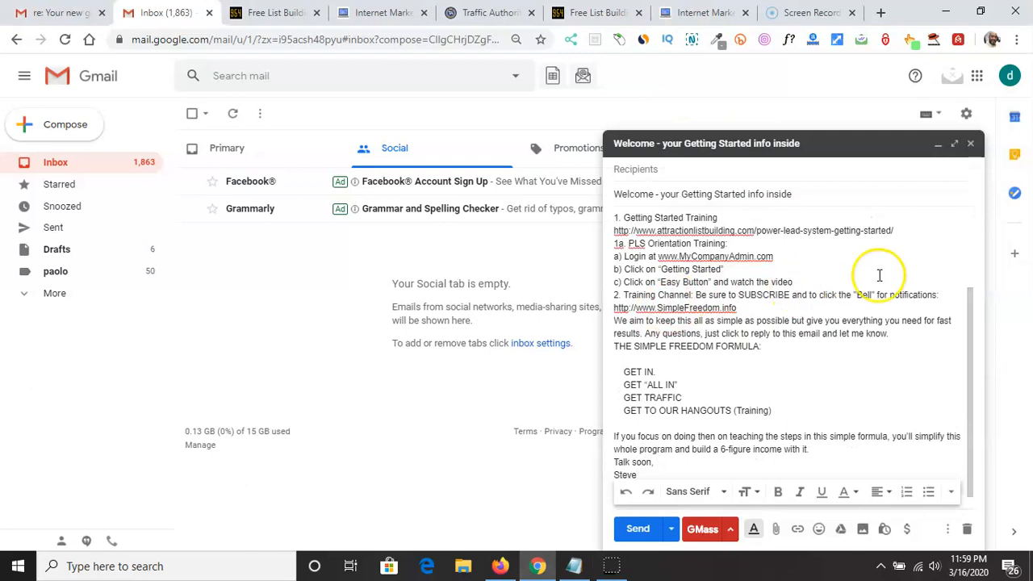
{"action": "scroll", "coordinate": [886, 286], "scroll_direction": "up", "scroll_amount": 4}
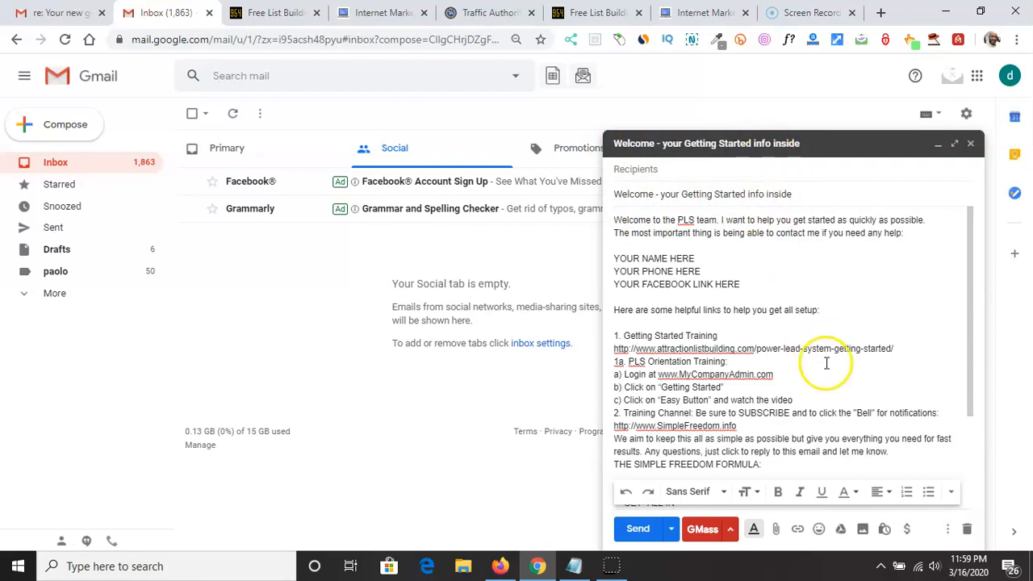
Save the welcome draft as a new template named "Welcome - your Getting Started info inside-PLS"
{"action": "left_click", "coordinate": [951, 536]}
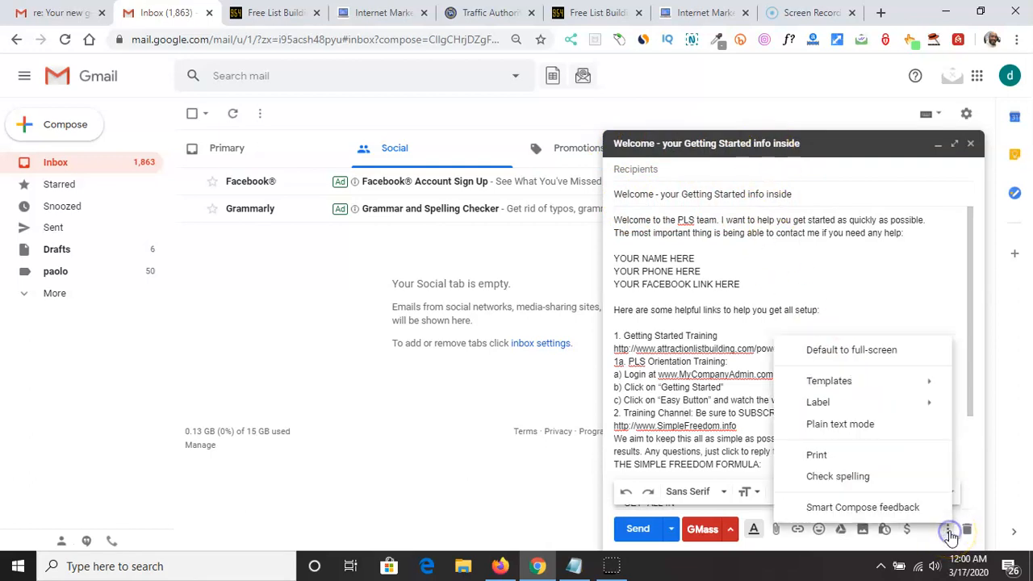
{"action": "left_click", "coordinate": [902, 387]}
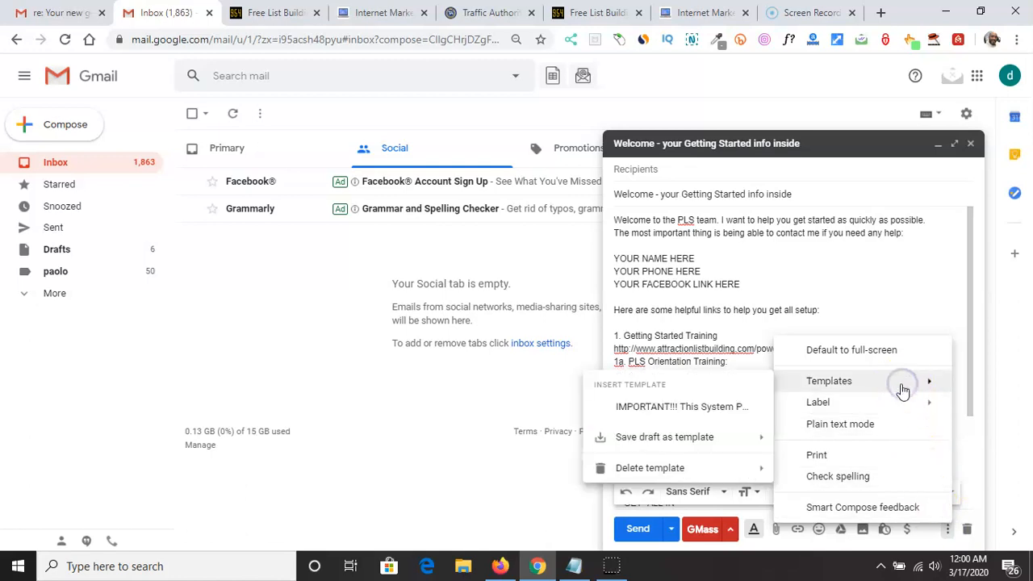
{"action": "mouse_move", "coordinate": [653, 445]}
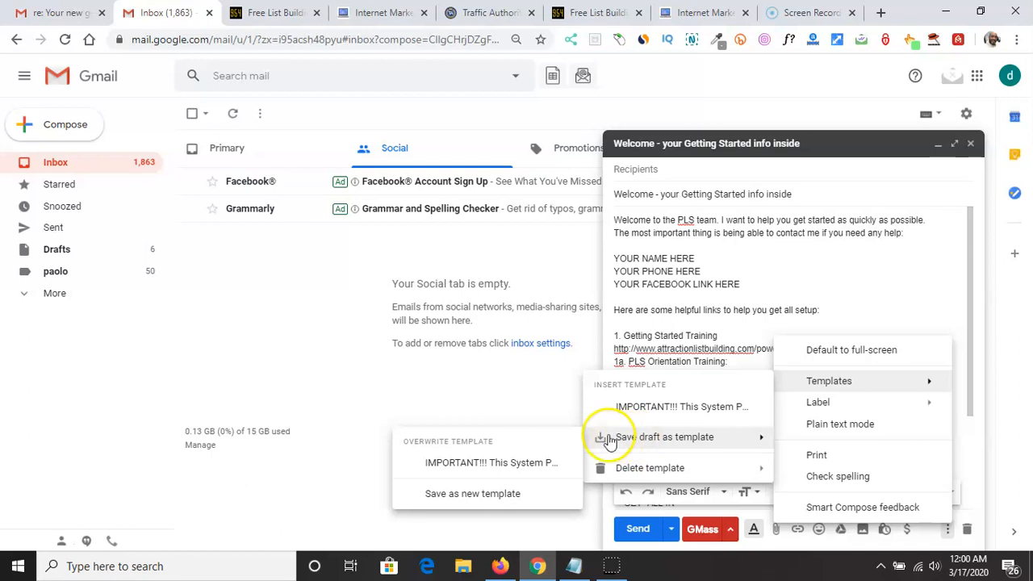
{"action": "left_click", "coordinate": [545, 470]}
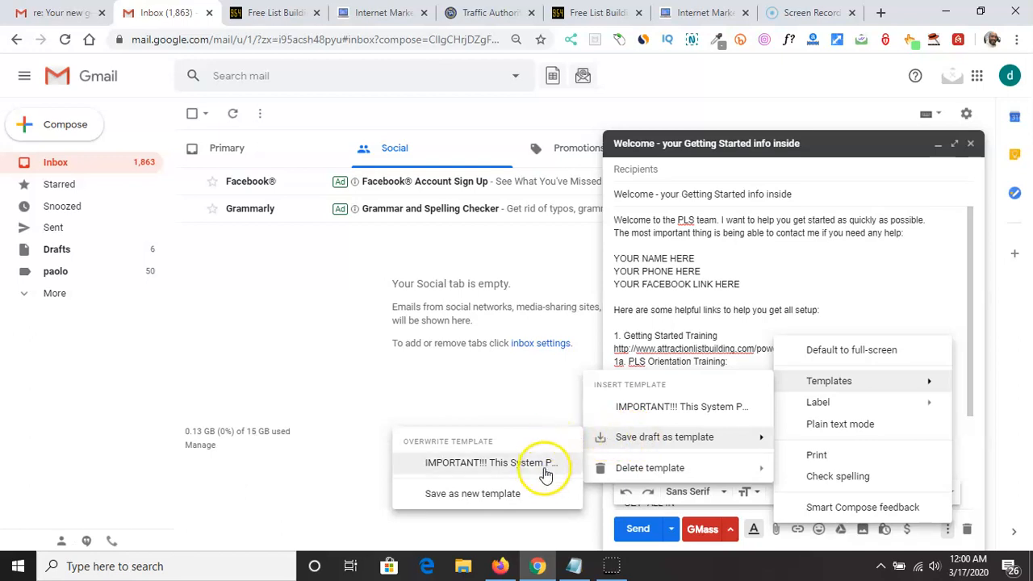
{"action": "left_click", "coordinate": [494, 496]}
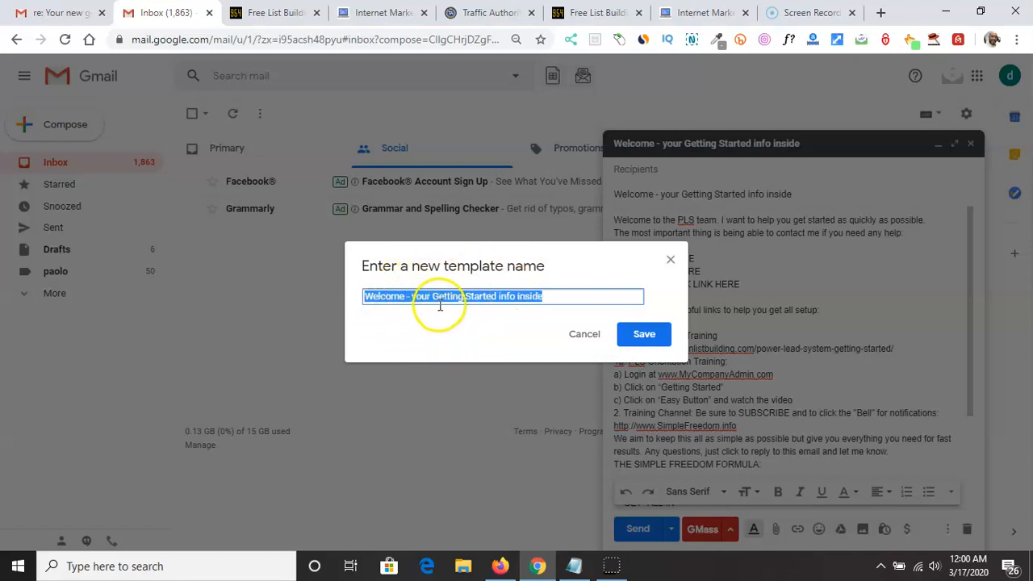
{"action": "left_click", "coordinate": [559, 296]}
{"action": "type", "text": "-"}
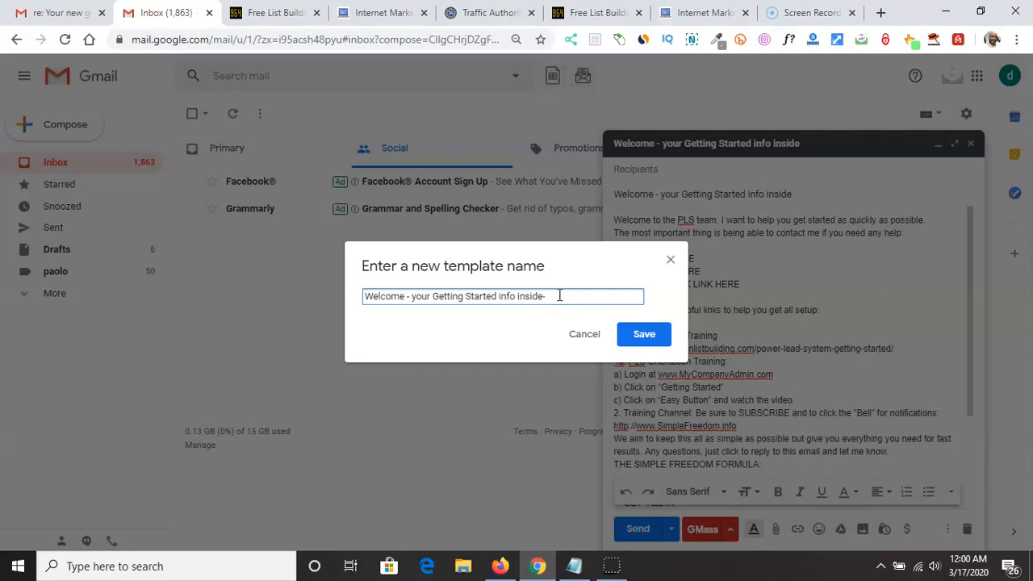
{"action": "type", "text": "PLS"}
{"action": "left_click", "coordinate": [640, 334]}
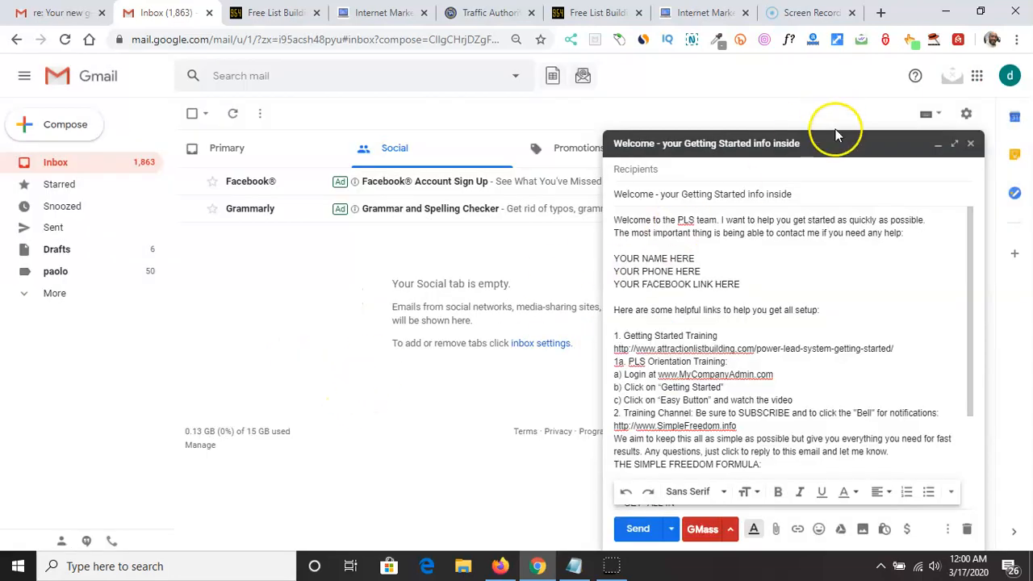
Check the welcome draft's template options without changing anything and close the draft
{"action": "left_click", "coordinate": [948, 530]}
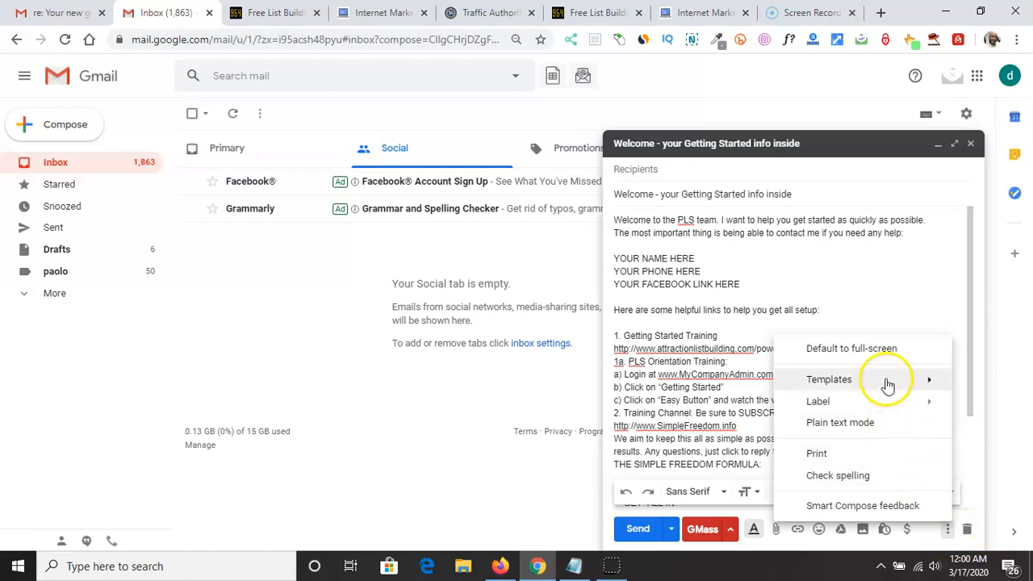
{"action": "mouse_move", "coordinate": [882, 379]}
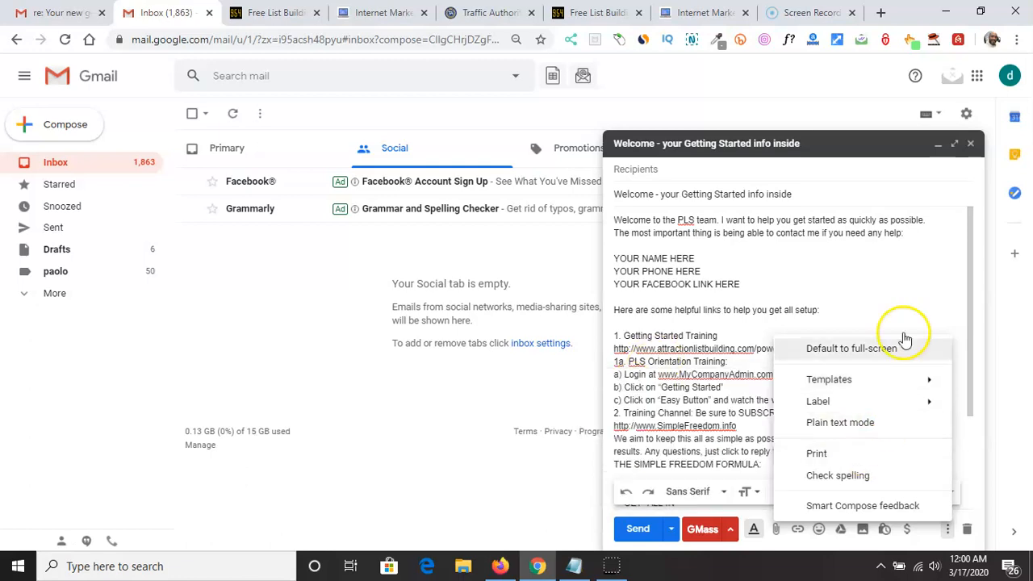
{"action": "left_click", "coordinate": [969, 146]}
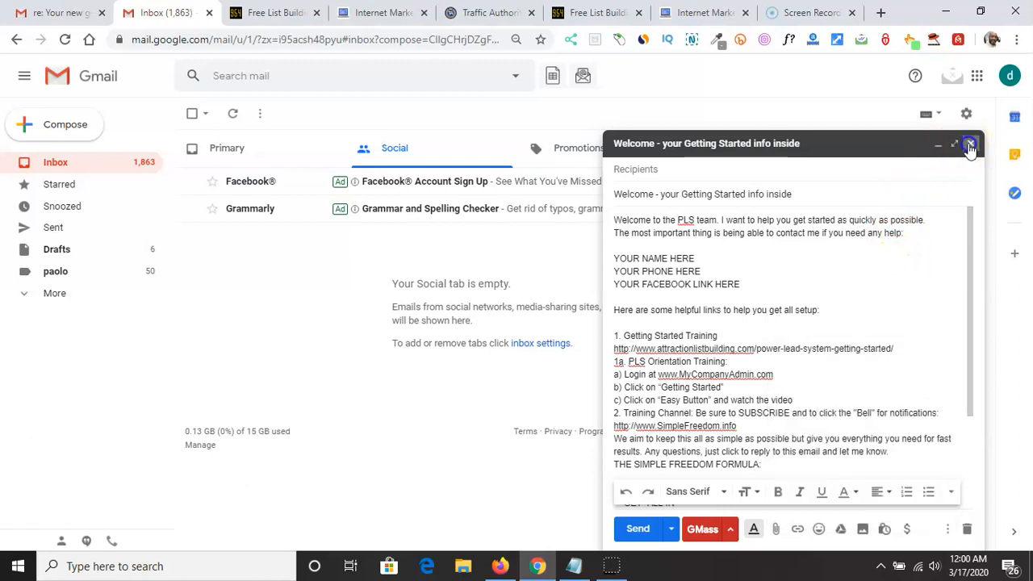
{"action": "left_click", "coordinate": [969, 146]}
Start a new message from the "Welcome - your Getting Started info inside-PLS" template, review its text and activate the recipient field
{"action": "left_click", "coordinate": [62, 131]}
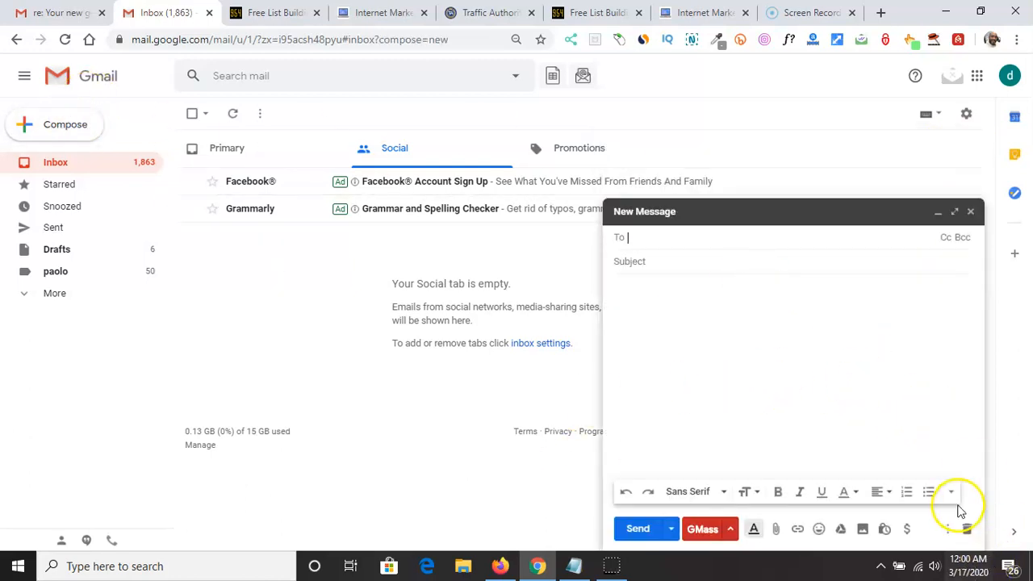
{"action": "left_click", "coordinate": [948, 528]}
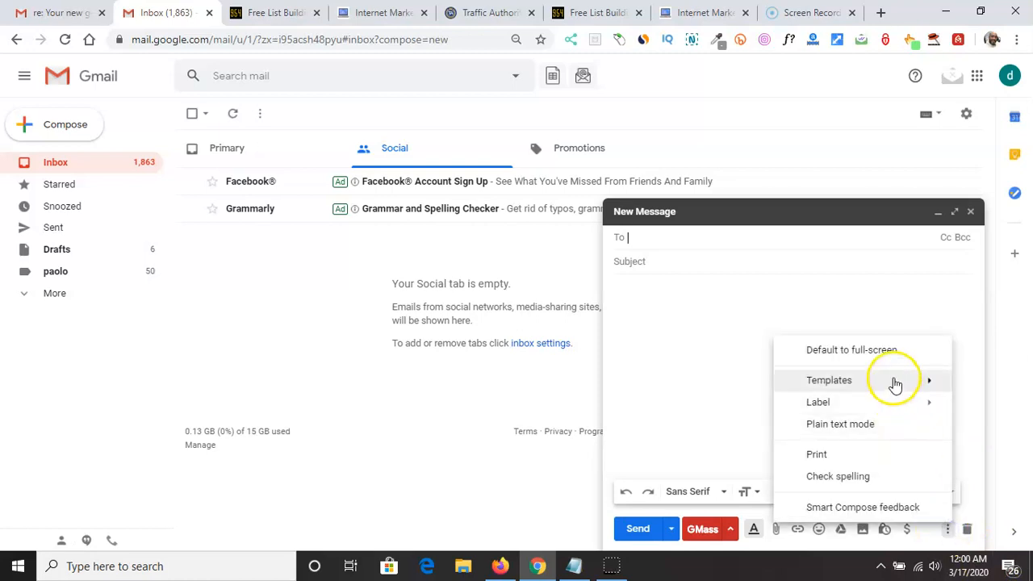
{"action": "mouse_move", "coordinate": [849, 386]}
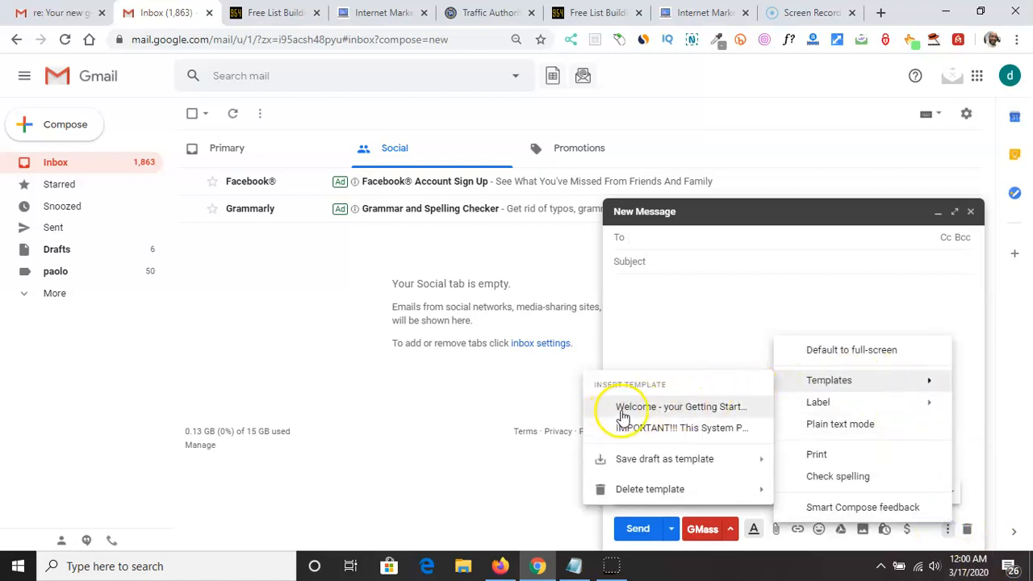
{"action": "left_click", "coordinate": [662, 407]}
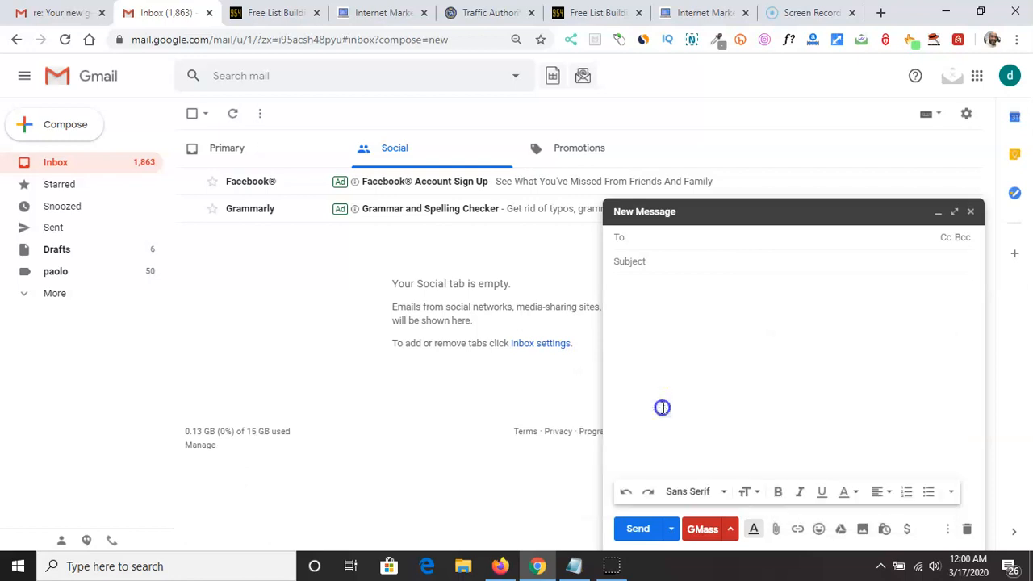
{"action": "scroll", "coordinate": [853, 364], "scroll_direction": "down", "scroll_amount": 2}
{"action": "scroll", "coordinate": [853, 360], "scroll_direction": "up", "scroll_amount": 2}
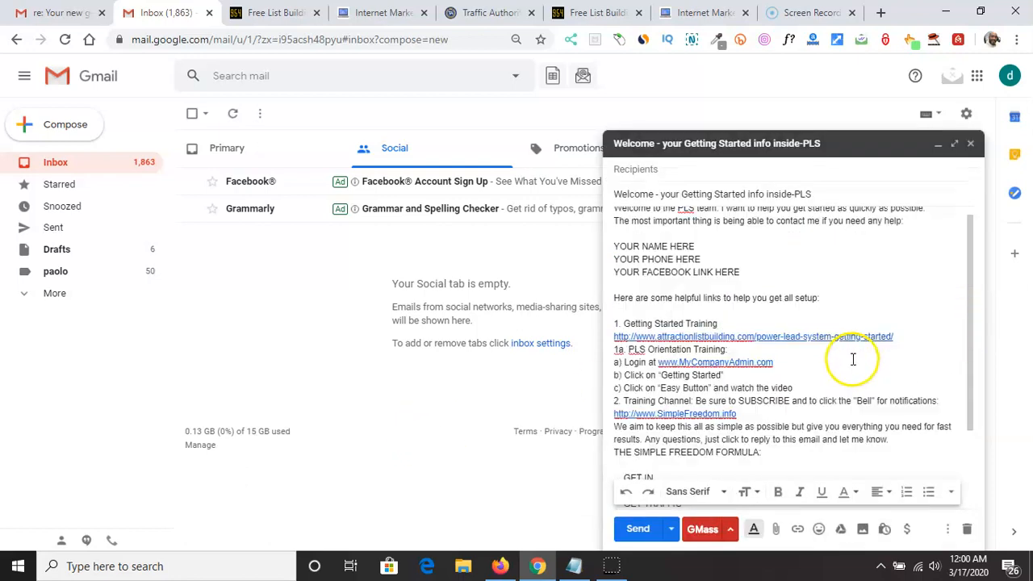
{"action": "scroll", "coordinate": [853, 359], "scroll_direction": "up", "scroll_amount": 1}
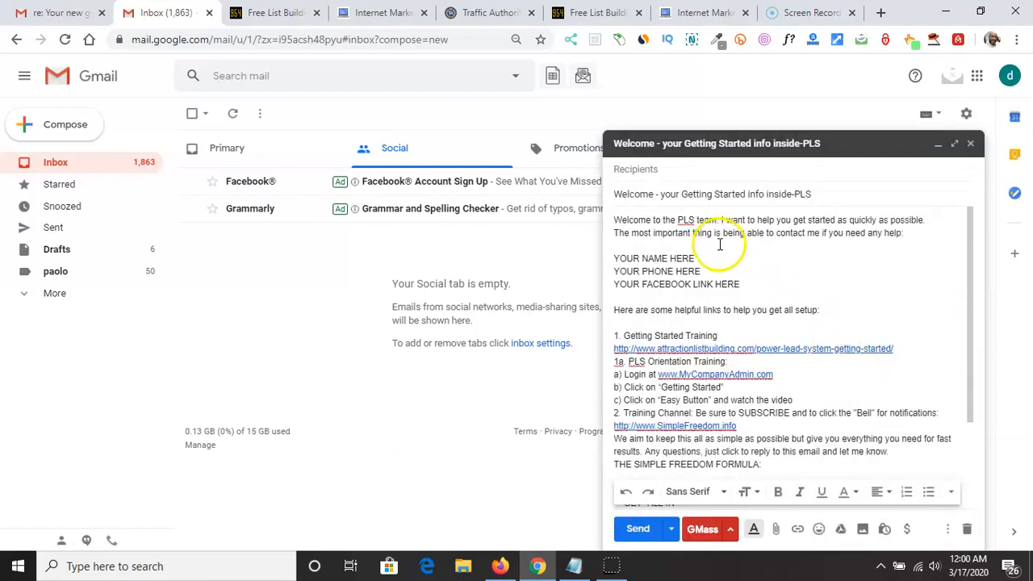
{"action": "left_click", "coordinate": [682, 171]}
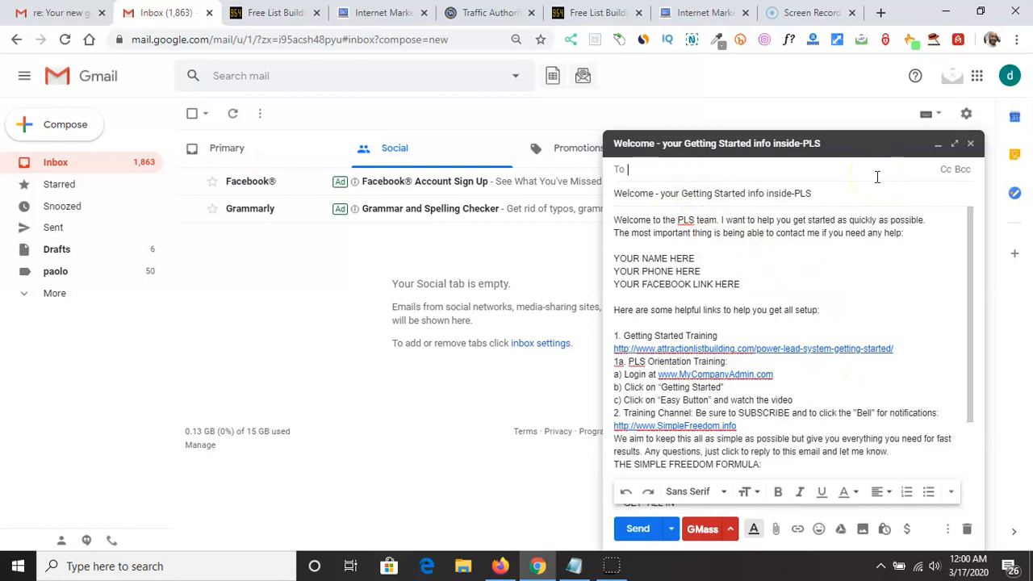